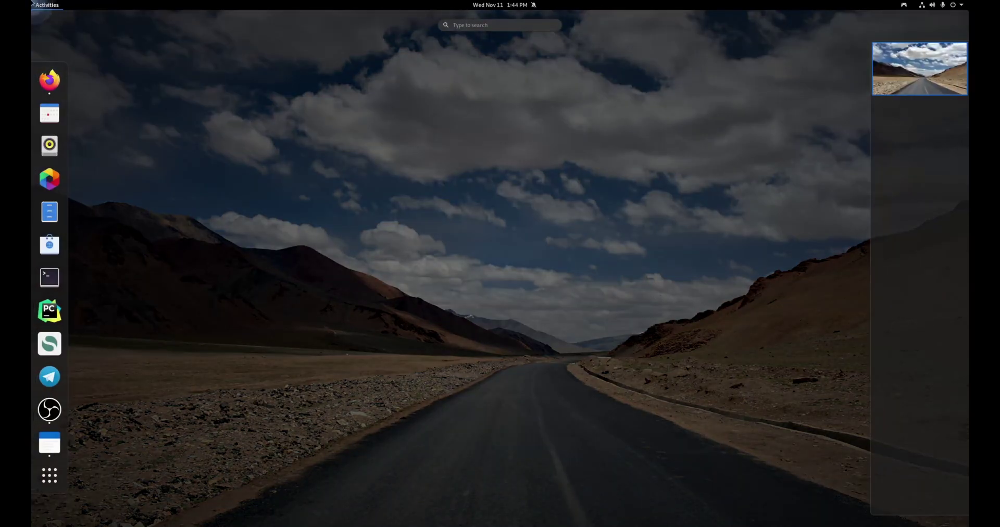
# Launch GNOME Tweaks via an Activities search and view its Appearance settings with the Adwaita-dark theme
pyautogui.write('gnome')
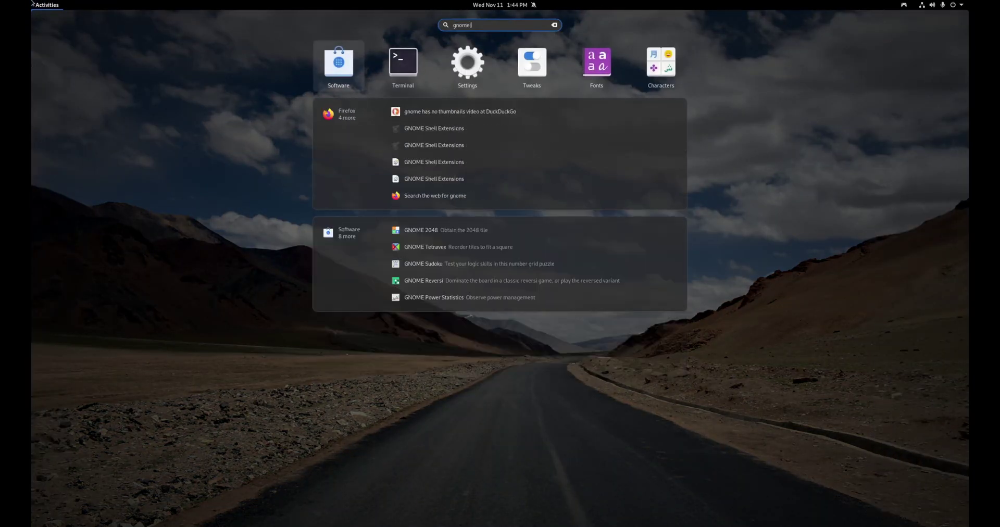
pyautogui.write(' tweaks')
pyautogui.press('Return')
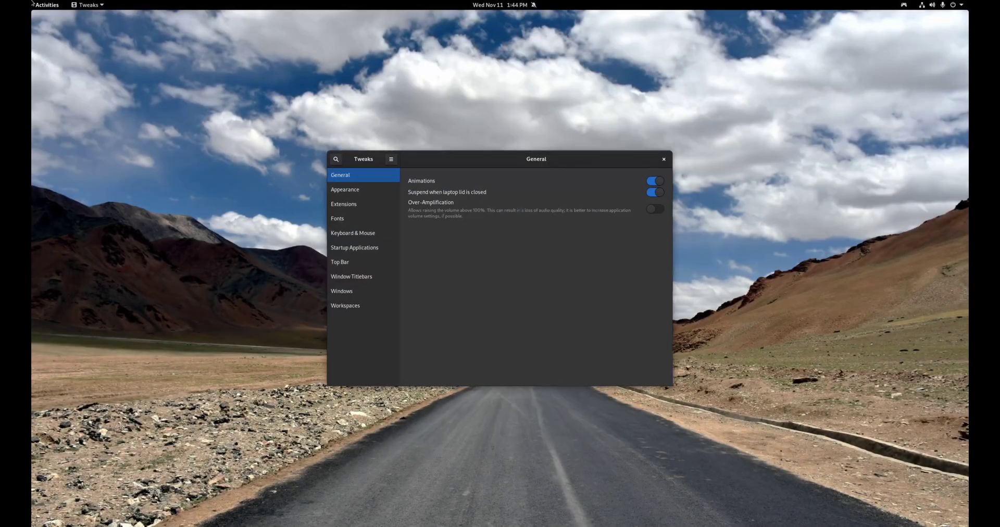
pyautogui.click(333, 154)
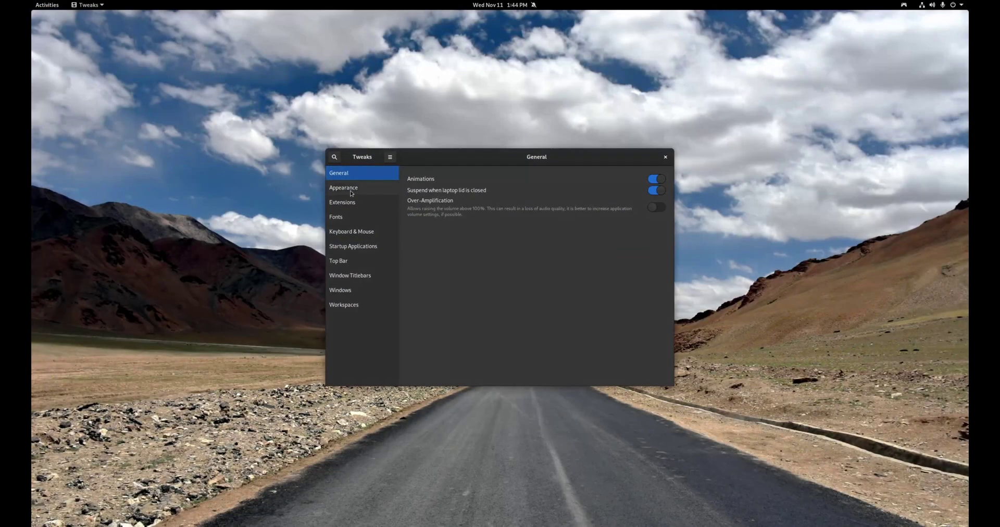
pyautogui.click(344, 187)
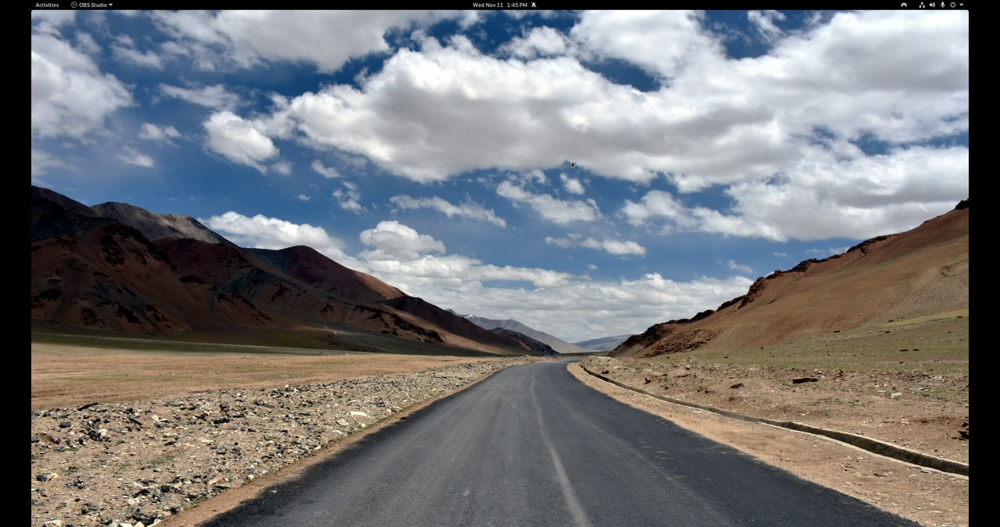
# Switch to the Firefox window to show the Btrfs Wiki Main Page
pyautogui.hotkey('alt', 'Tab')
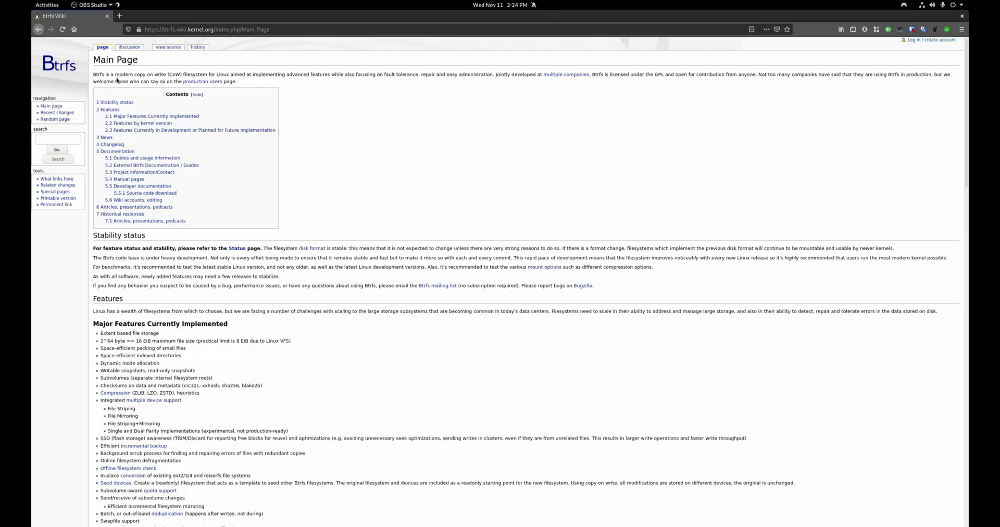
# Highlight the opening Btrfs description sentence, then follow the 'production users' link
pyautogui.moveTo(92, 74); pyautogui.dragTo(436, 75)
pyautogui.click(509, 74)
pyautogui.moveTo(509, 74)
pyautogui.mouseDown()
pyautogui.moveTo(93, 74)
pyautogui.moveTo(496, 74)
pyautogui.mouseUp()
pyautogui.click(93, 74)
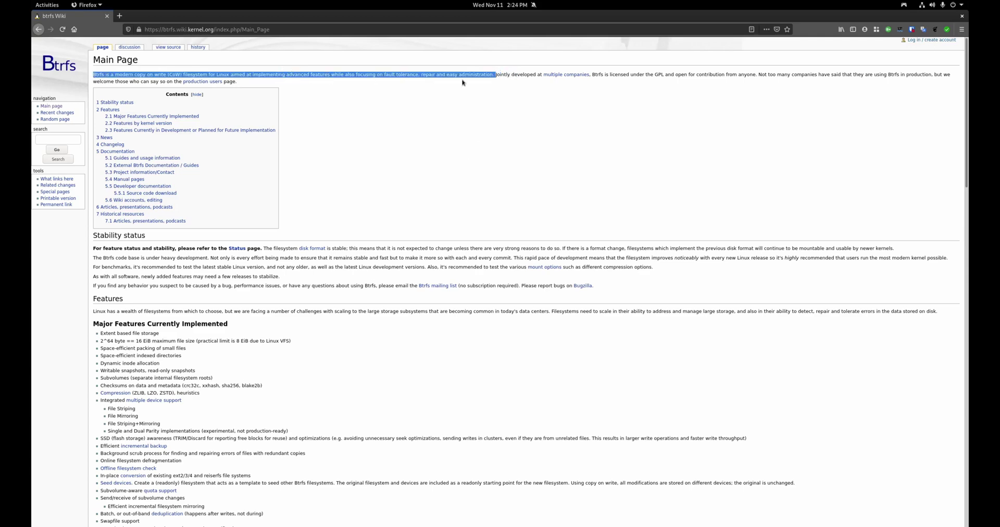
pyautogui.scroll(-3, 328, 133)
pyautogui.scroll(3, 326, 137)
pyautogui.click(203, 82)
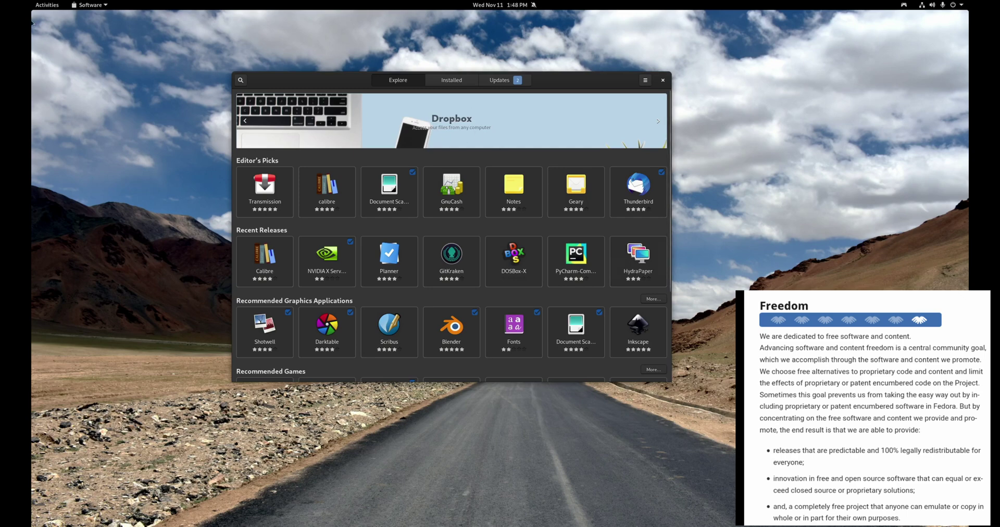
# Return to the Software window from the overview and open its main menu
pyautogui.click(47, 4)
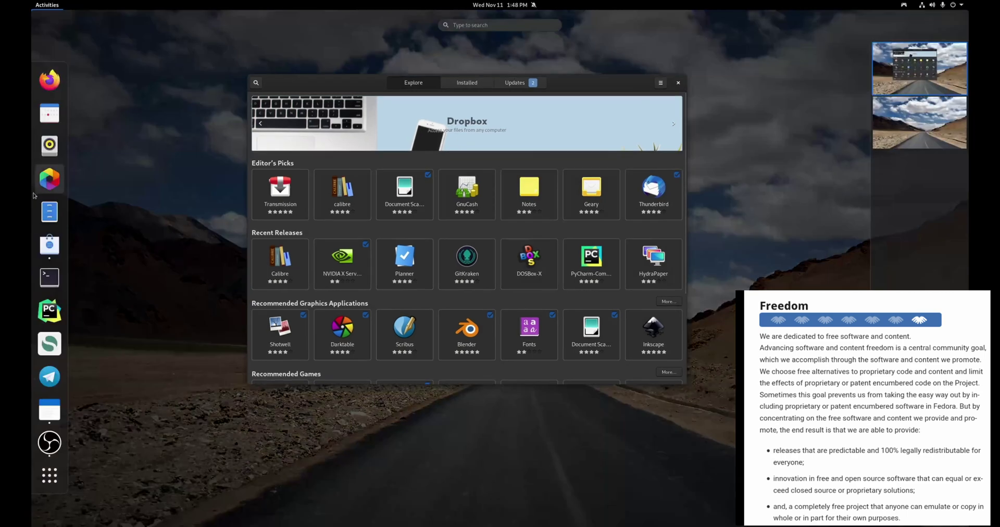
pyautogui.click(501, 97)
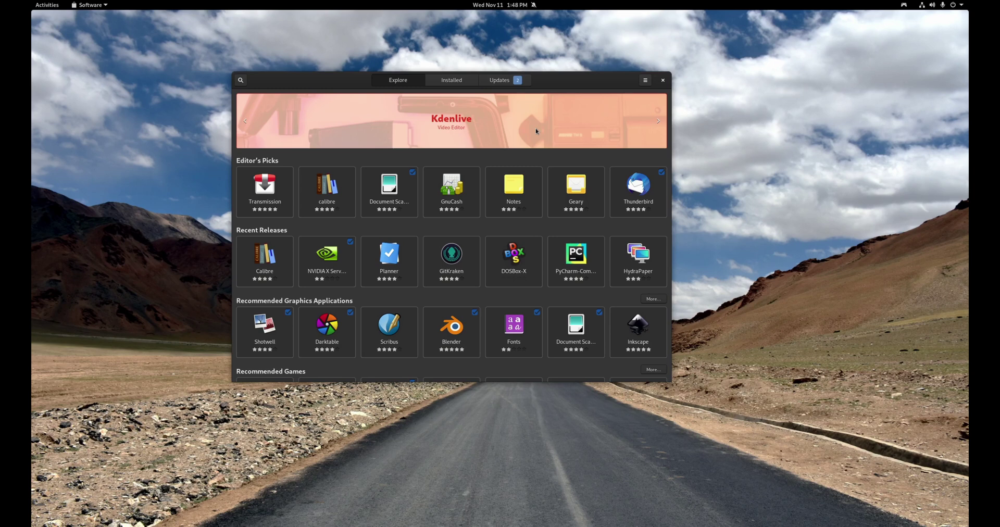
pyautogui.click(645, 79)
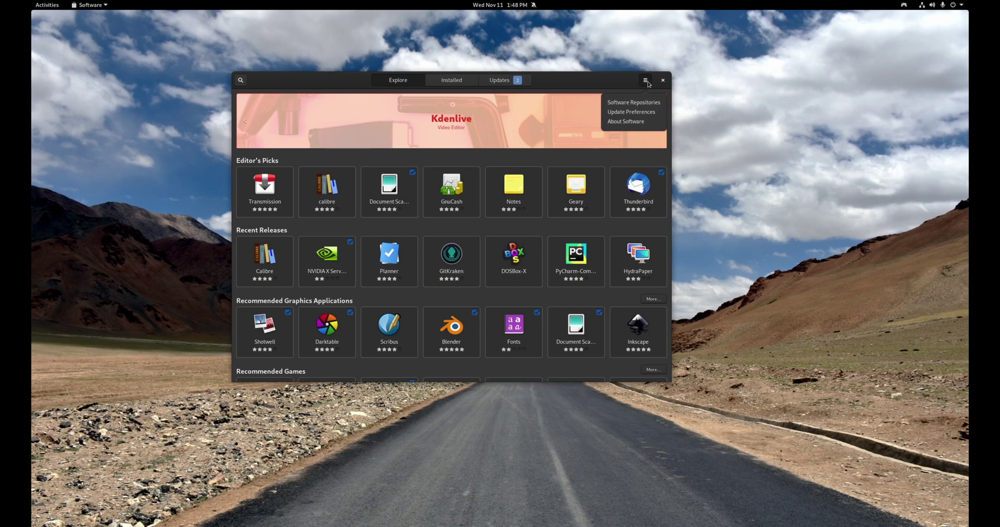
# Scroll through the Software Repositories list of Fedora, Flathub and RPM Fusion sources, then close it
pyautogui.click(635, 106)
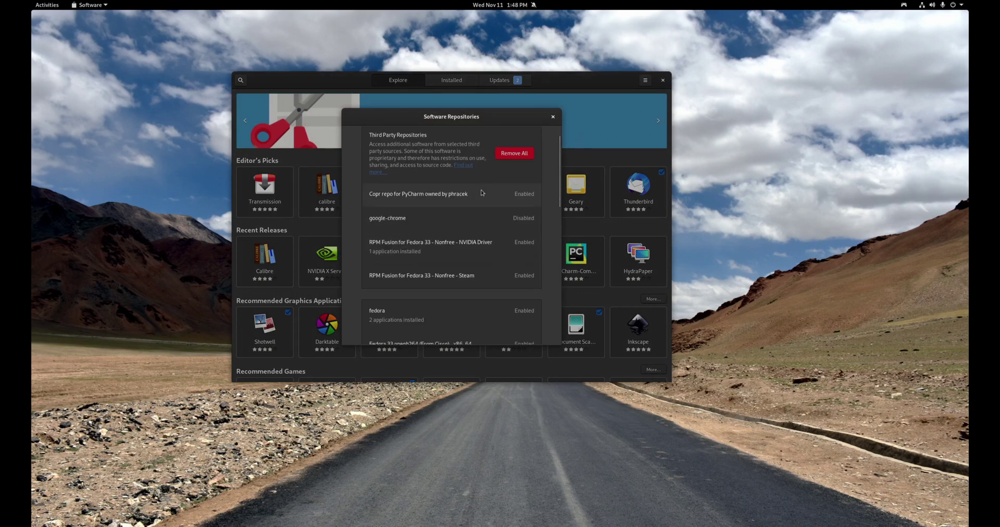
pyautogui.scroll(-1, 484, 193)
pyautogui.scroll(-1, 492, 230)
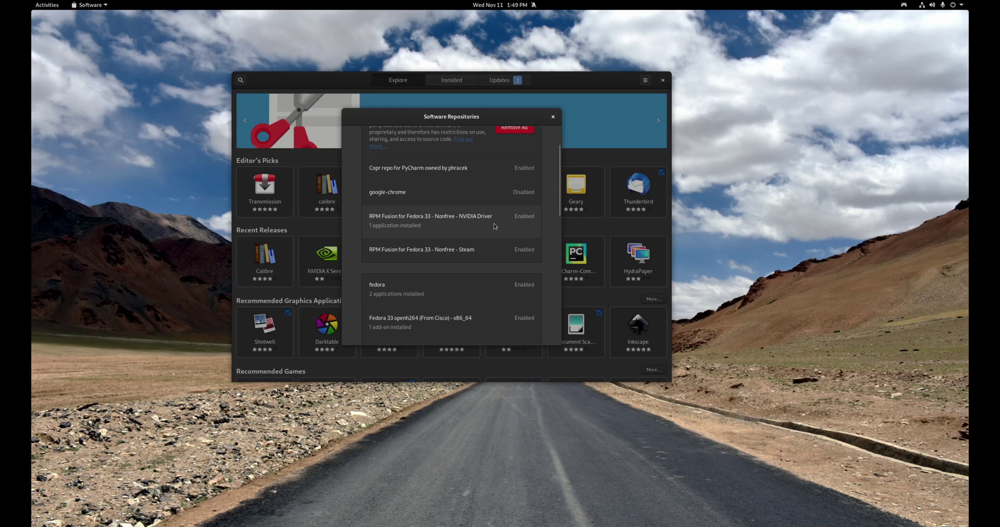
pyautogui.scroll(-3, 492, 227)
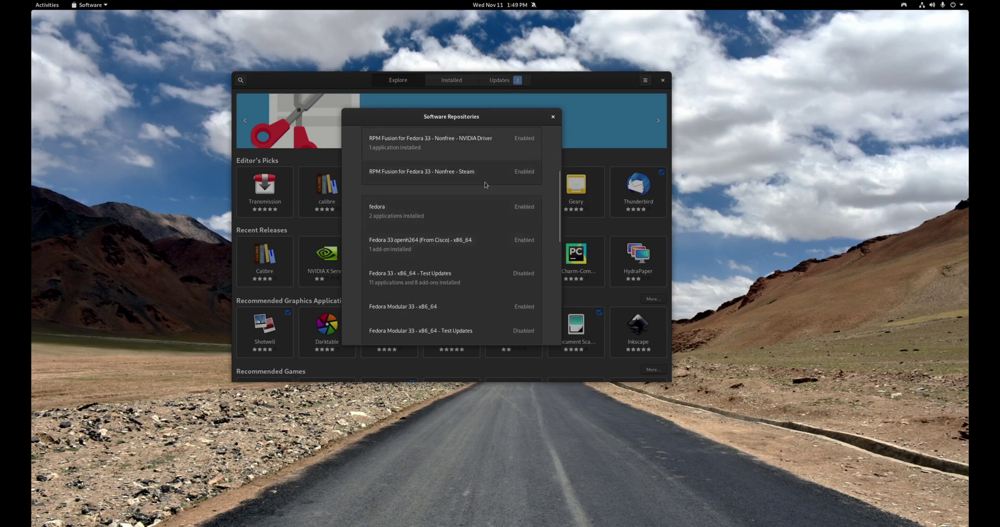
pyautogui.scroll(-3, 462, 254)
pyautogui.scroll(-2, 463, 255)
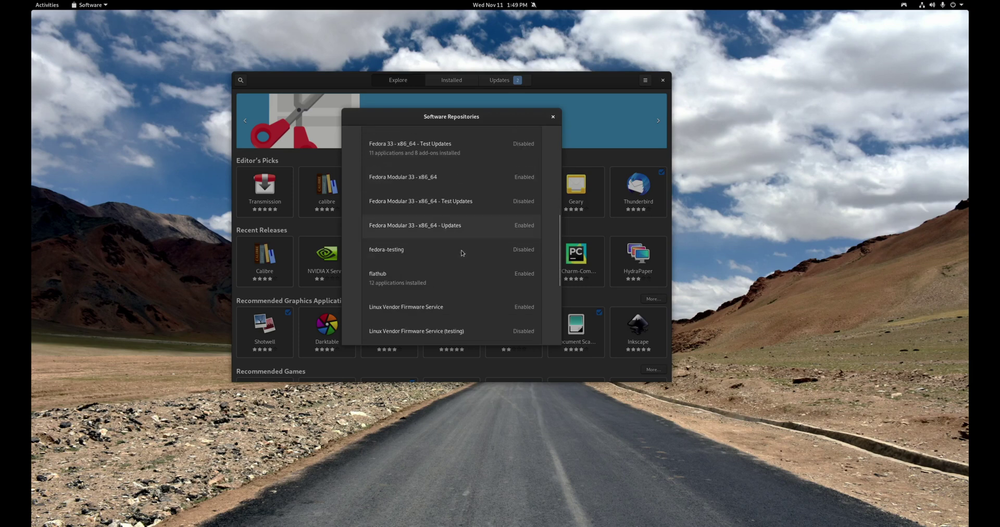
pyautogui.scroll(-6, 462, 254)
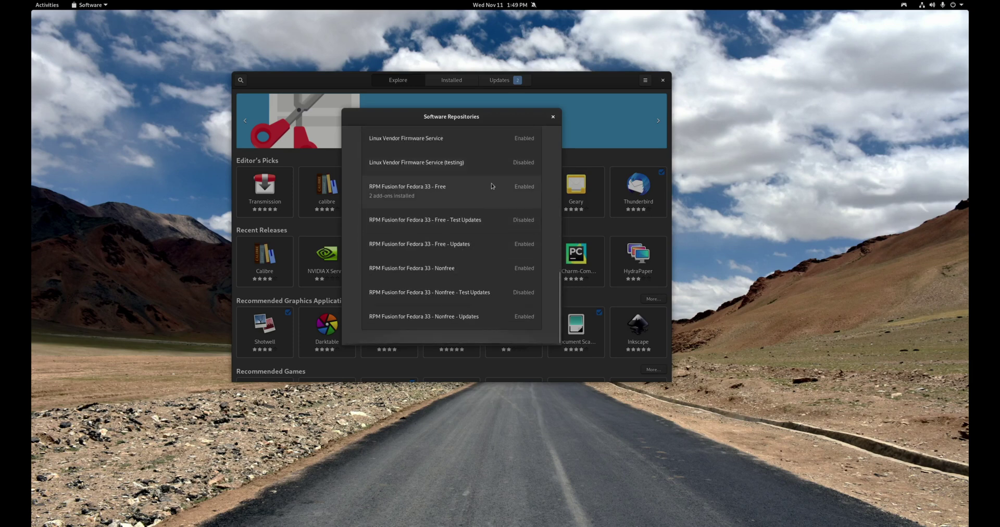
pyautogui.click(554, 116)
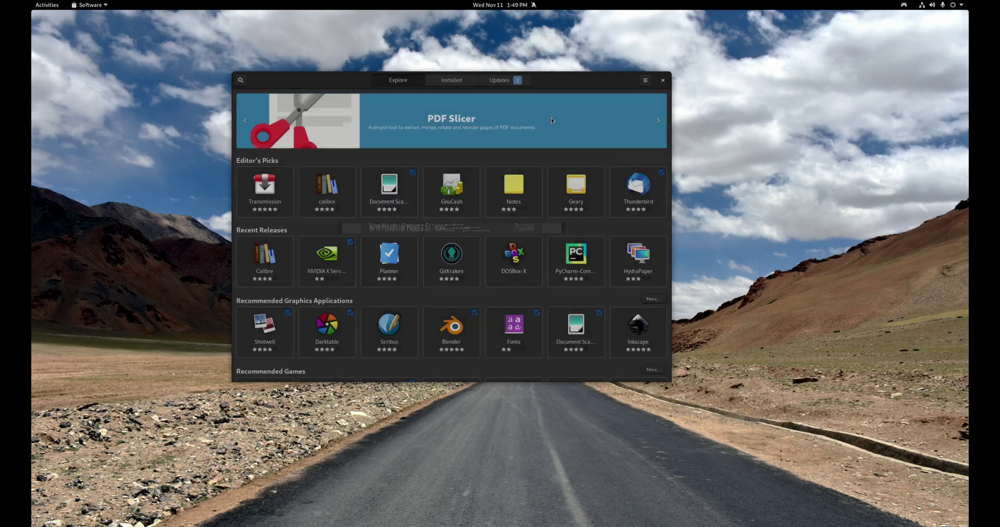
# Review pending updates including Firefox 82.0.3, go back to Explore, and close Software
pyautogui.click(498, 82)
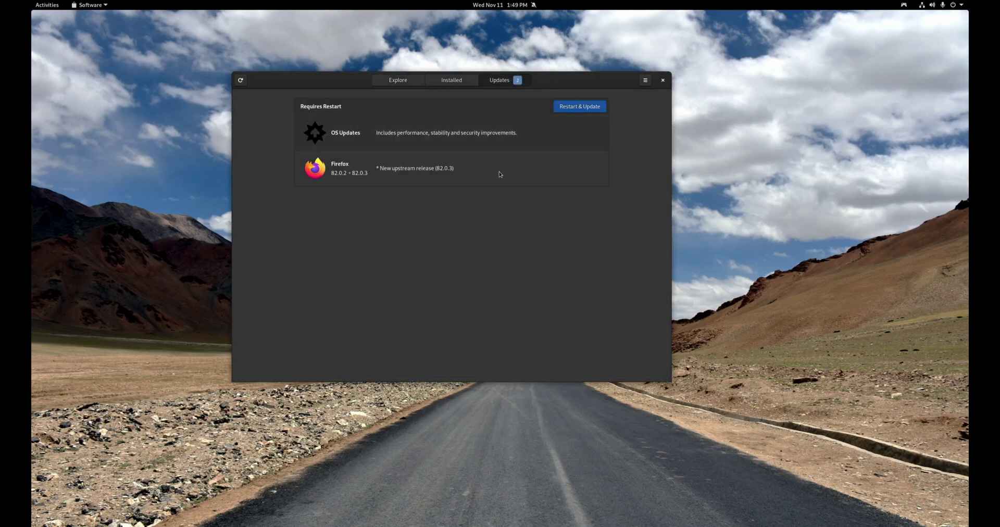
pyautogui.click(385, 82)
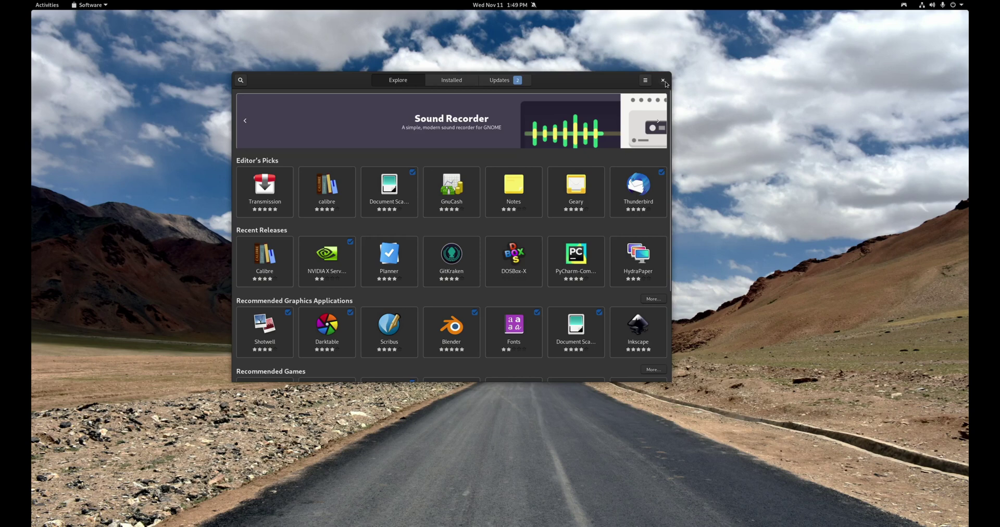
pyautogui.click(664, 81)
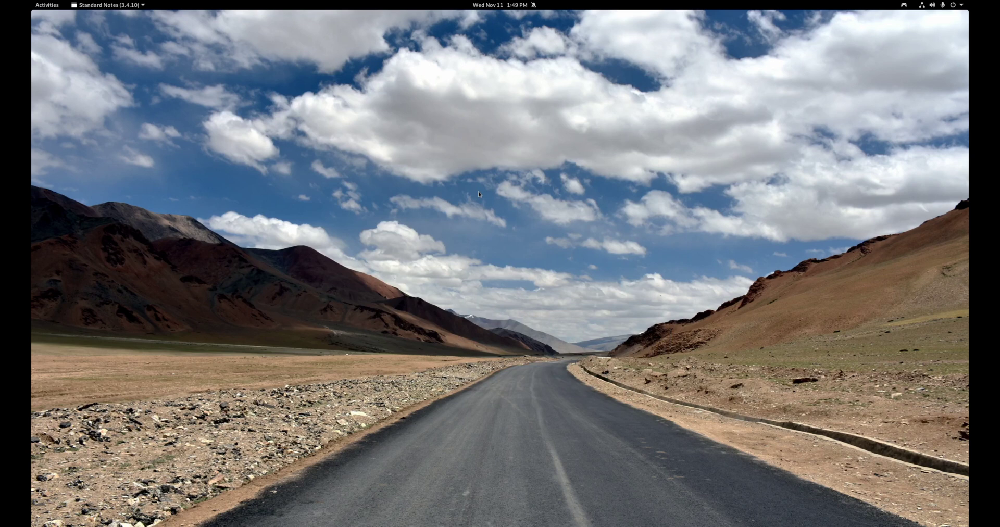
# Open a terminal and run 'dnf search krita'
pyautogui.hotkey('ctrl', 'alt', 't')
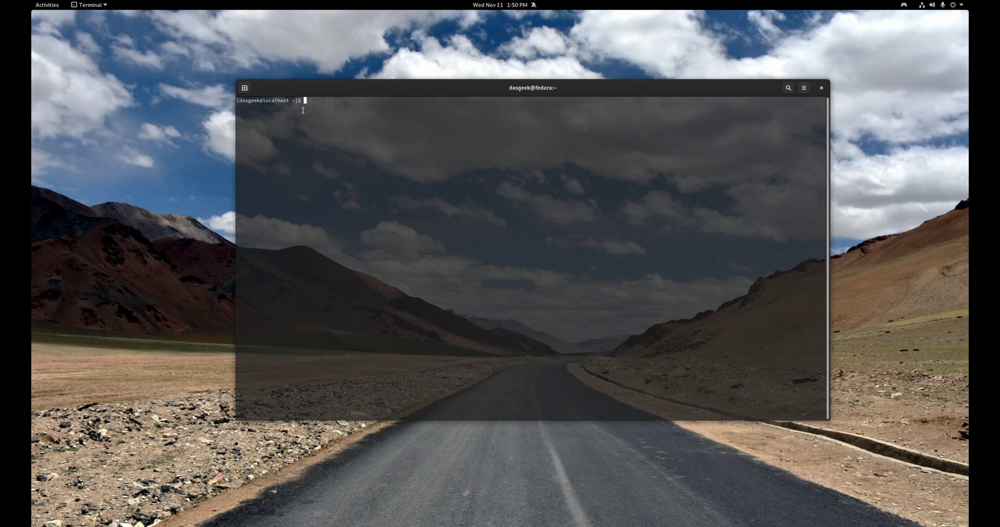
pyautogui.write('dnf search krita')
pyautogui.press('Return')
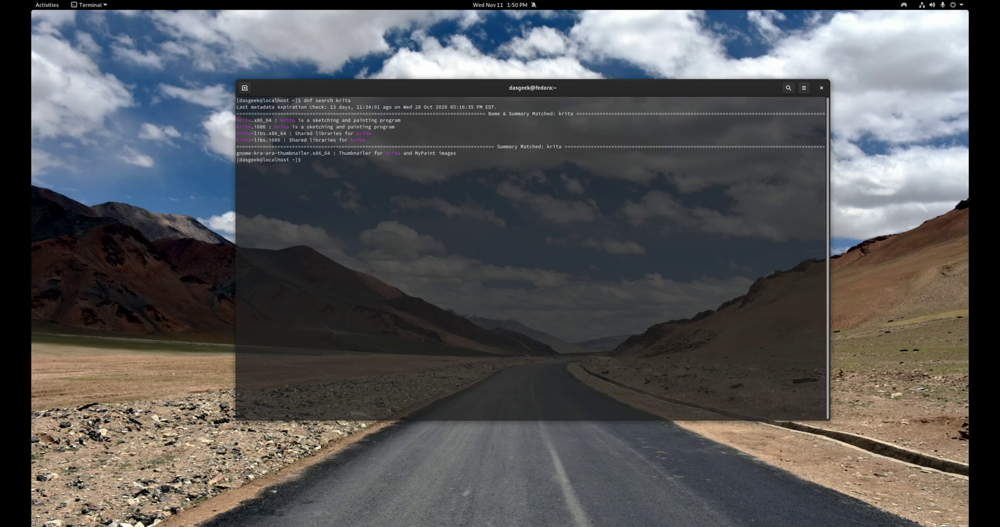
# Run 'sudo dnf install krita' with the sudo password, finding krita already installed
pyautogui.write('sudo dnf install krita')
pyautogui.press('Return')
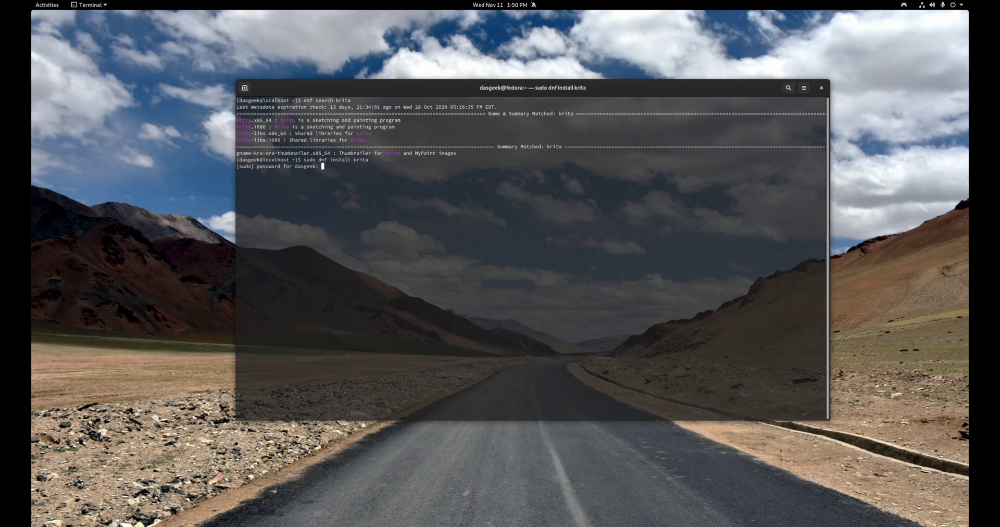
pyautogui.press('Return')
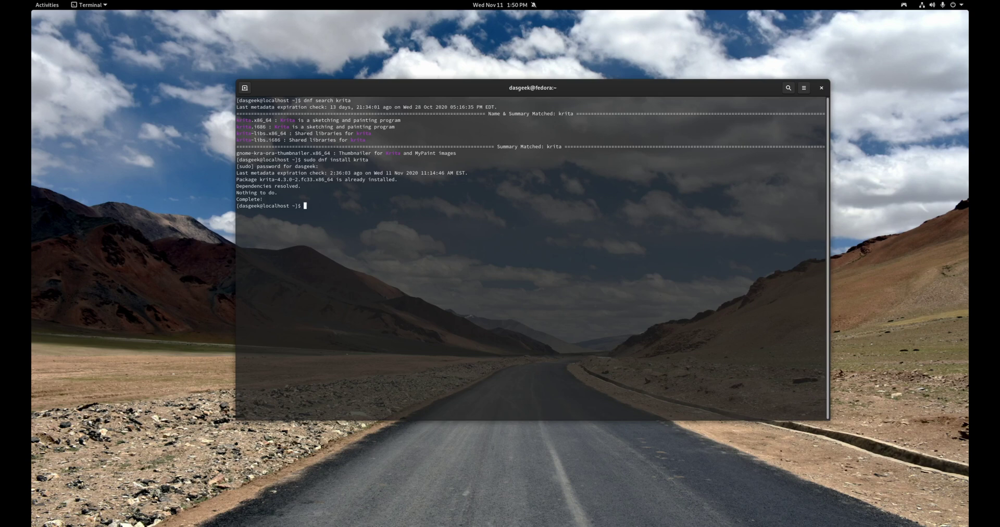
pyautogui.write('dnf remove')
pyautogui.press('BackSpace')
pyautogui.press('BackSpace')
pyautogui.press('BackSpace')
pyautogui.press('BackSpace')
pyautogui.press('BackSpace')
pyautogui.press('BackSpace')
pyautogui.press('BackSpace')
pyautogui.press('BackSpace')
pyautogui.press('BackSpace')
pyautogui.press('BackSpace')
pyautogui.press('BackSpace')
# Run 'sudo dnf upgrade' and confirm with y so all 239 packages complete
pyautogui.write('krita')
pyautogui.press('BackSpace')
pyautogui.press('BackSpace')
pyautogui.press('BackSpace')
pyautogui.press('BackSpace')
pyautogui.press('BackSpace')
pyautogui.write('sudo dnf pgr')
pyautogui.press('BackSpace')
pyautogui.press('BackSpace')
pyautogui.press('BackSpace')
pyautogui.write('upgre')
pyautogui.press('BackSpace')
pyautogui.write('ade')
pyautogui.press('Return')
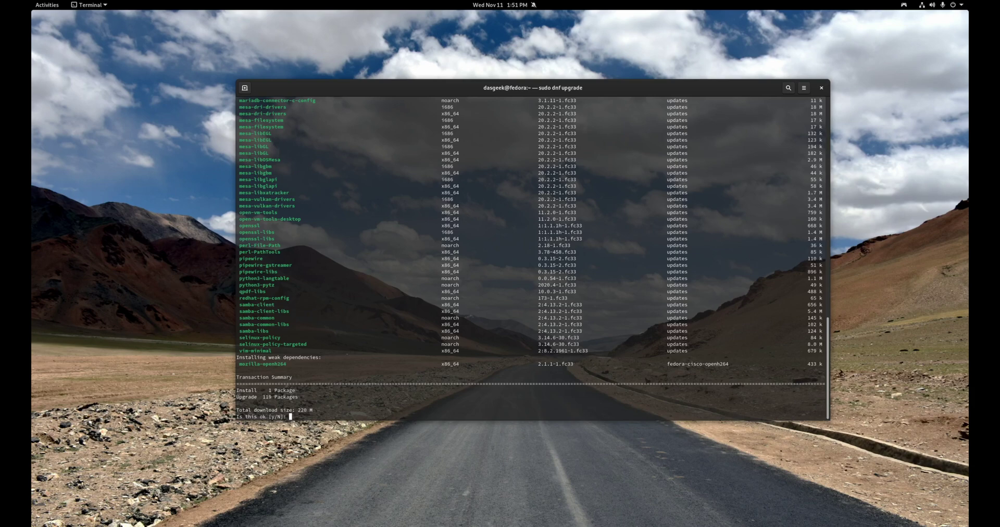
pyautogui.write('y')
pyautogui.press('Return')
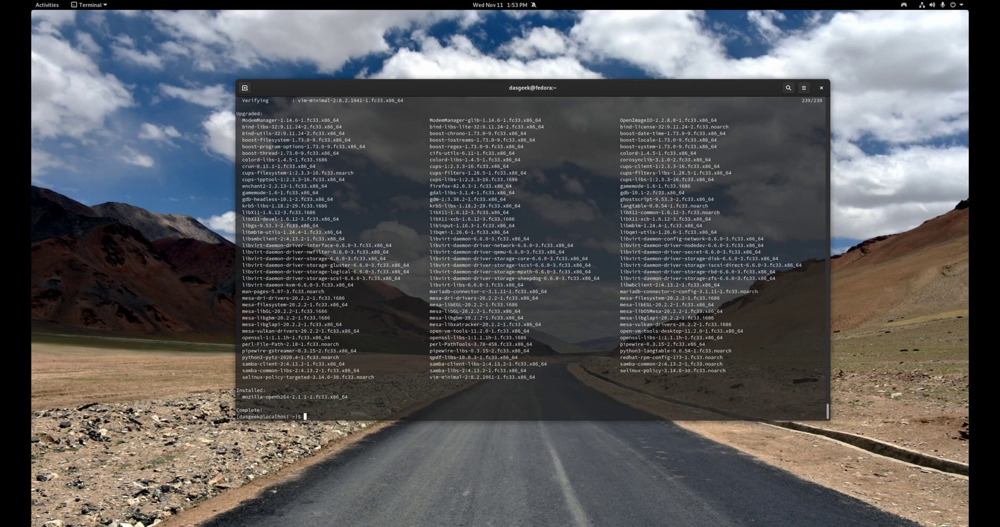
pyautogui.write('uname -a')
pyautogui.press('Return')
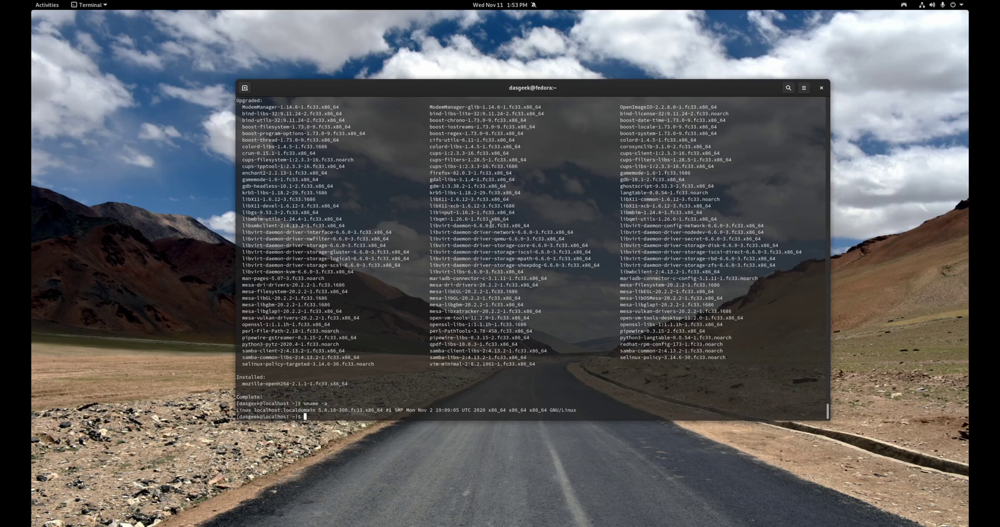
pyautogui.scroll(4, 490, 222)
pyautogui.scroll(-4, 494, 224)
pyautogui.scroll(10, 261, 286)
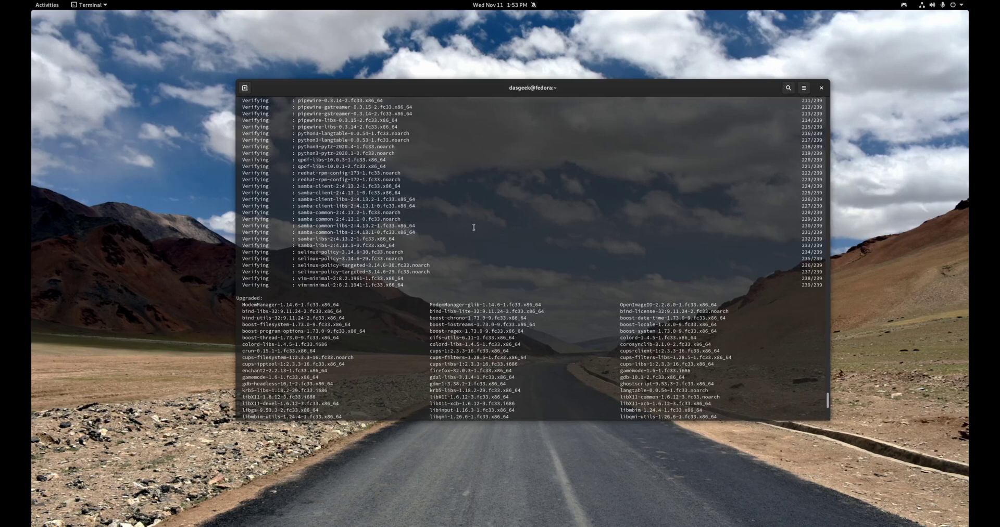
pyautogui.scroll(-10, 473, 227)
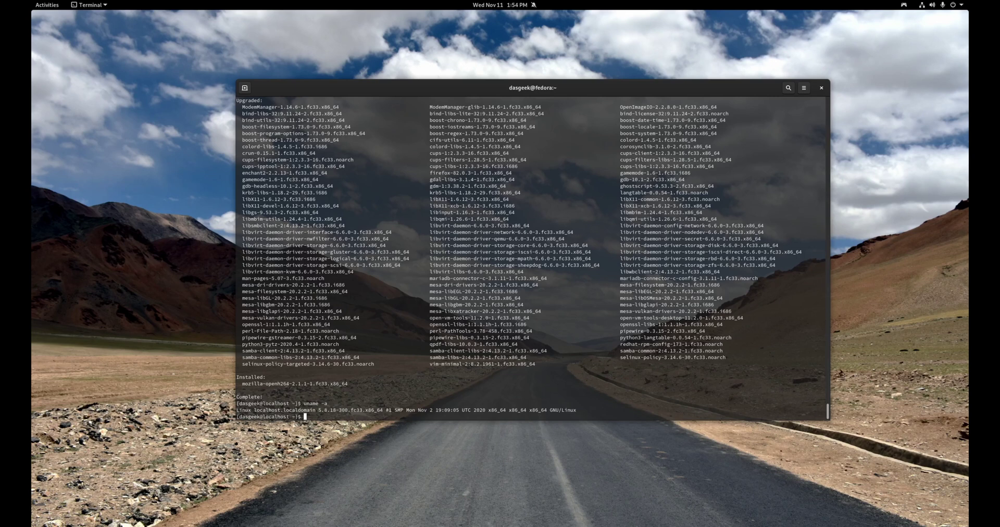
# Run 'dnf info krita' and select its details showing version 4.3.0 from the fedora repository
pyautogui.write('dnf info krit')
pyautogui.write('a')
pyautogui.press('Return')
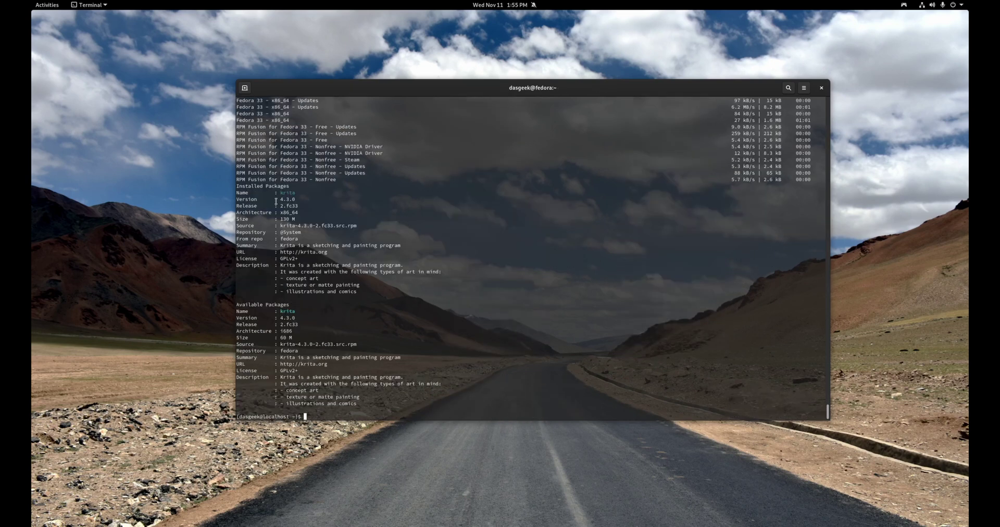
pyautogui.moveTo(280, 194); pyautogui.dragTo(333, 226)
pyautogui.click(368, 224)
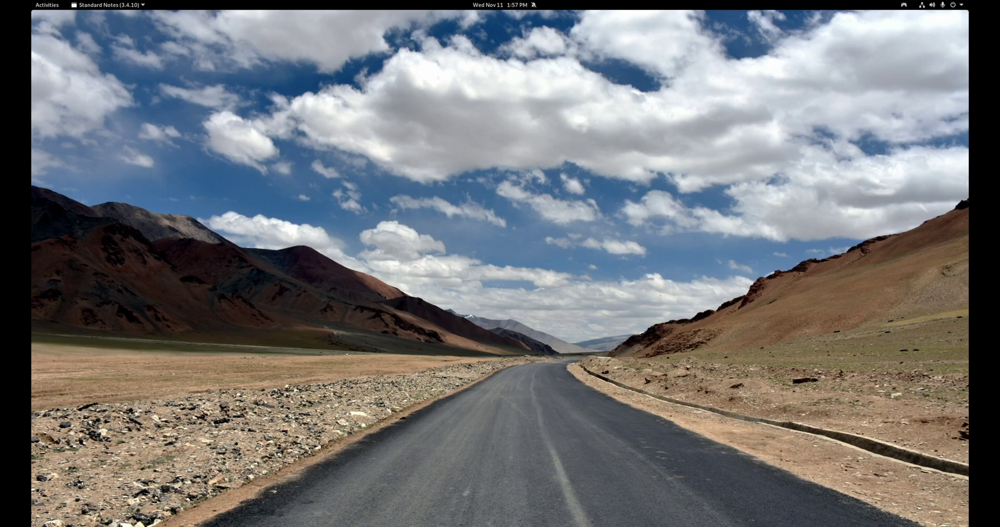
pyautogui.click(47, 5)
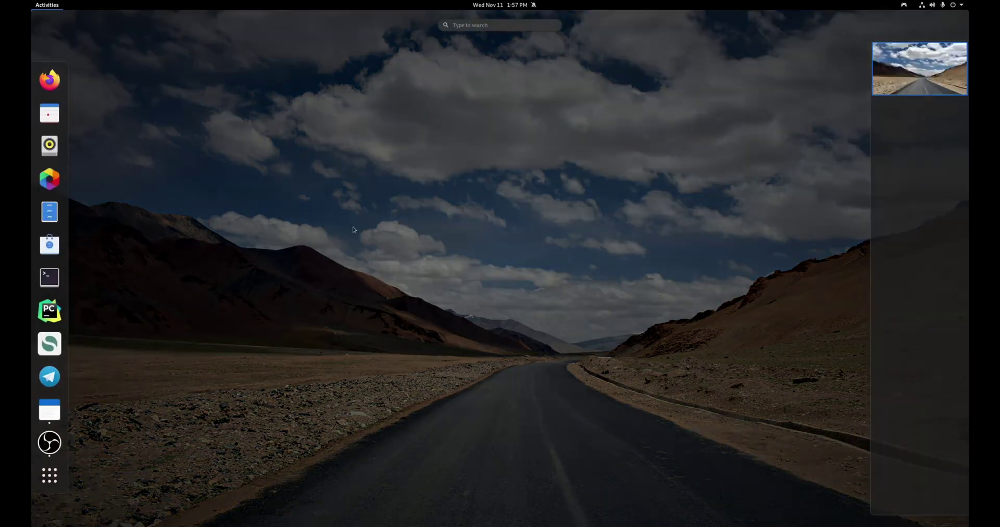
pyautogui.click(50, 476)
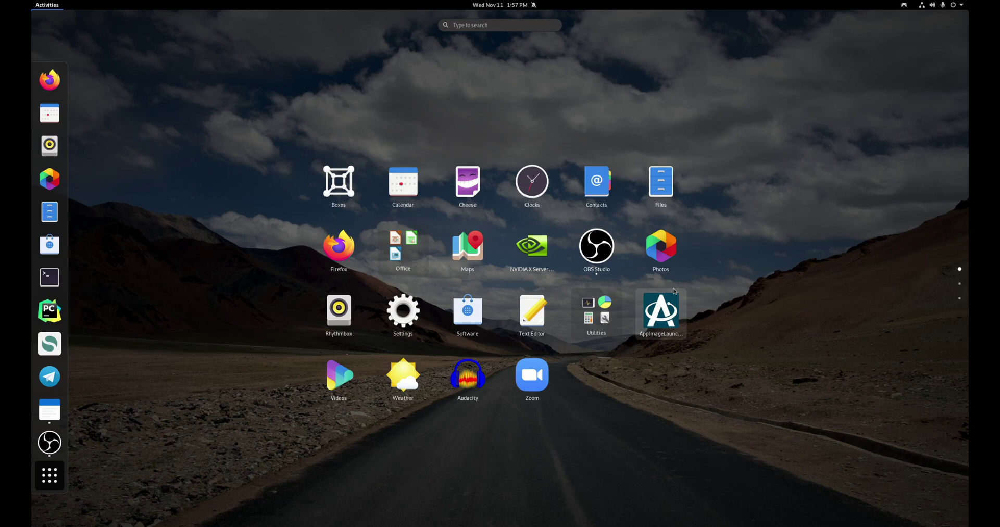
pyautogui.scroll(-1, 531, 316)
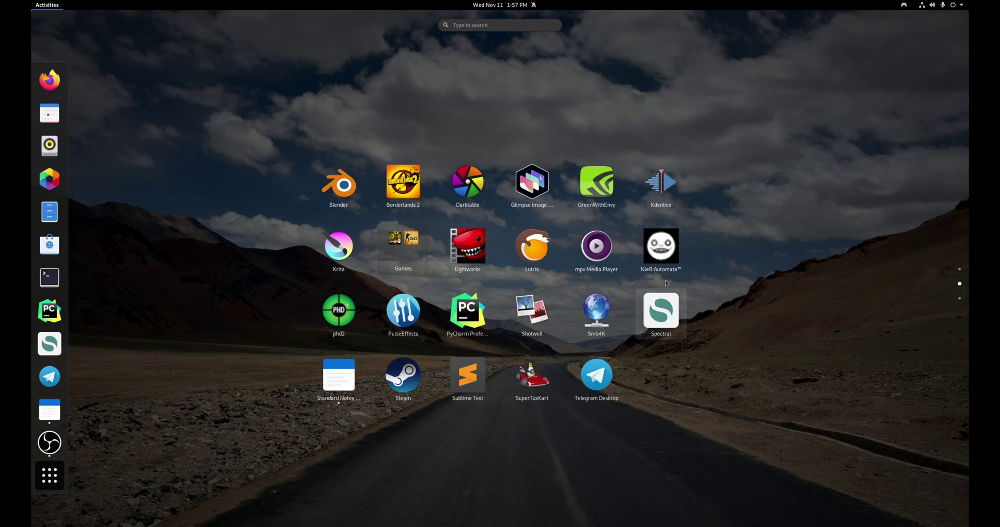
pyautogui.scroll(-1, 529, 365)
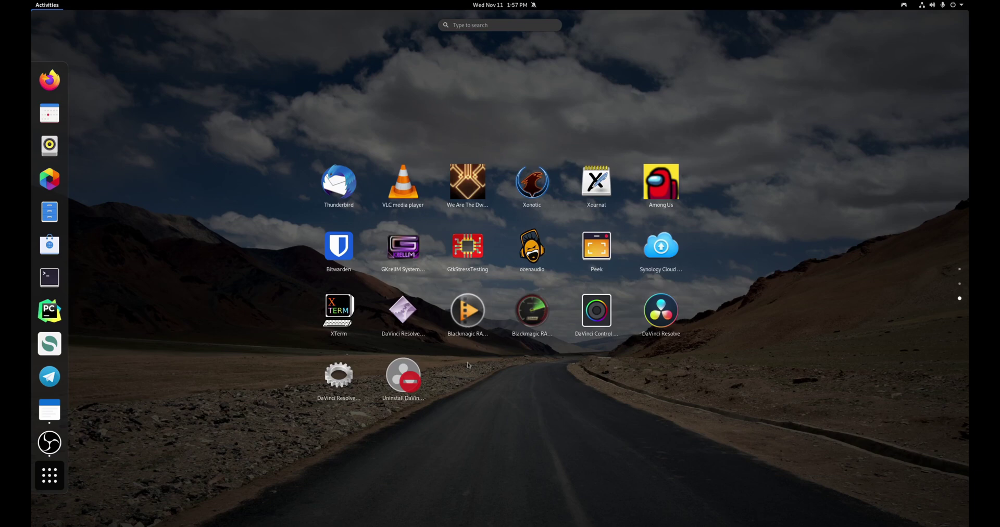
pyautogui.scroll(1, 470, 367)
pyautogui.click(502, 358)
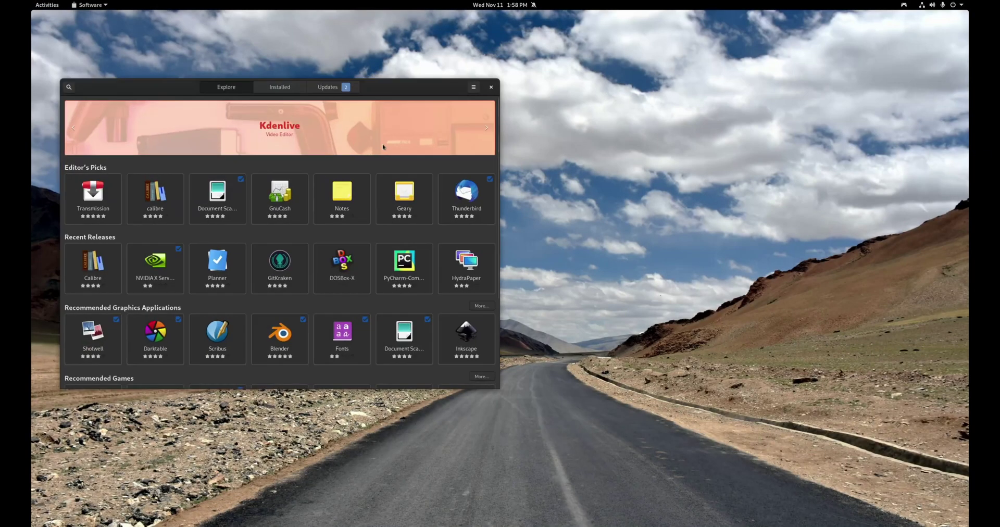
# Search 'obs' and scroll through the OBS Studio details page's version, license and size
pyautogui.click(64, 91)
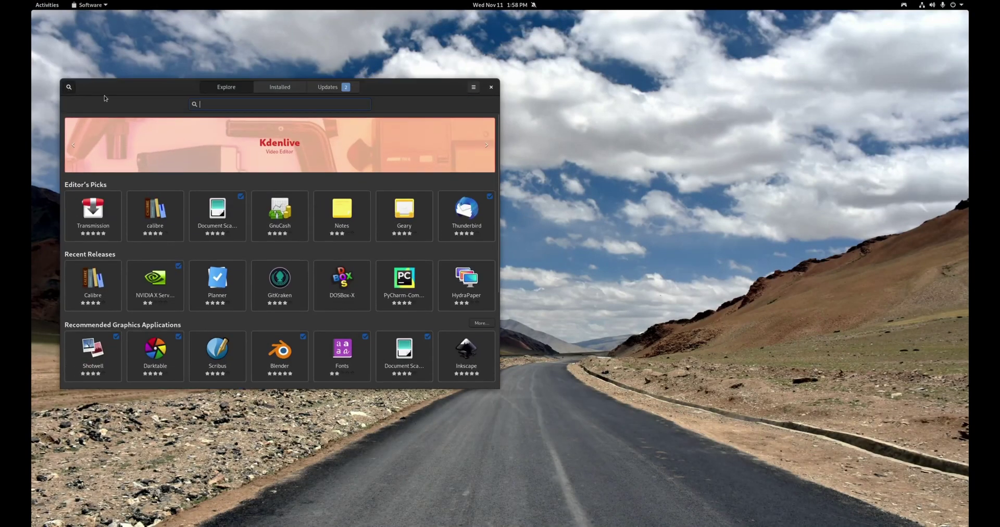
pyautogui.write('obs')
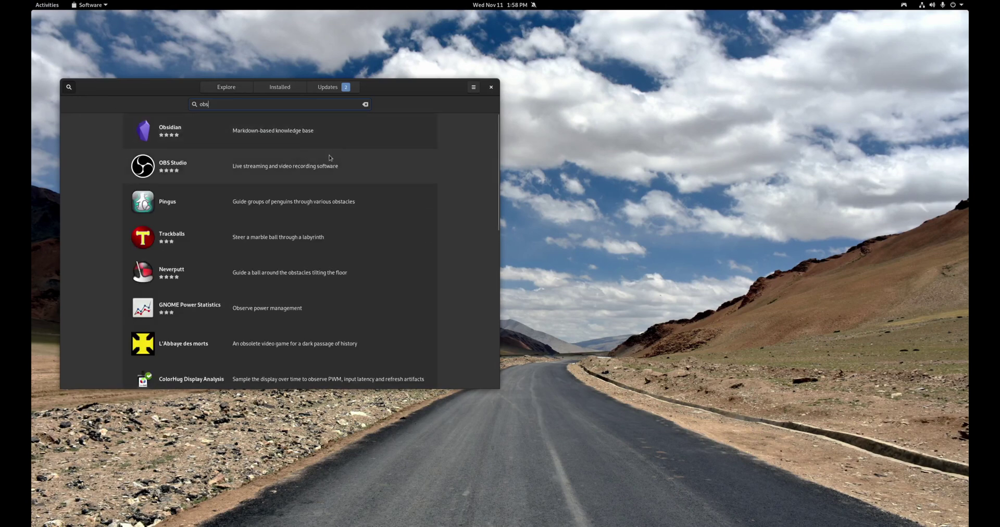
pyautogui.click(299, 159)
pyautogui.scroll(-3, 272, 325)
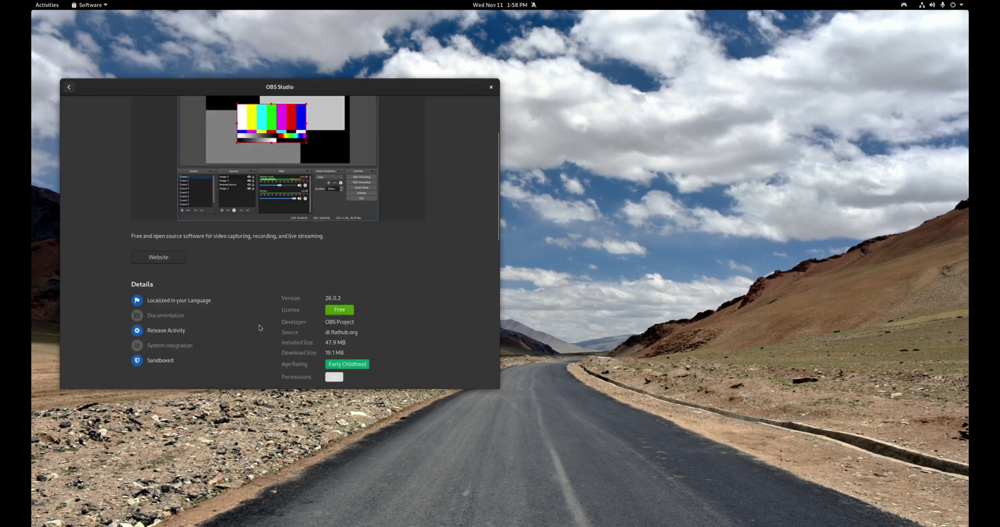
pyautogui.scroll(-2, 270, 307)
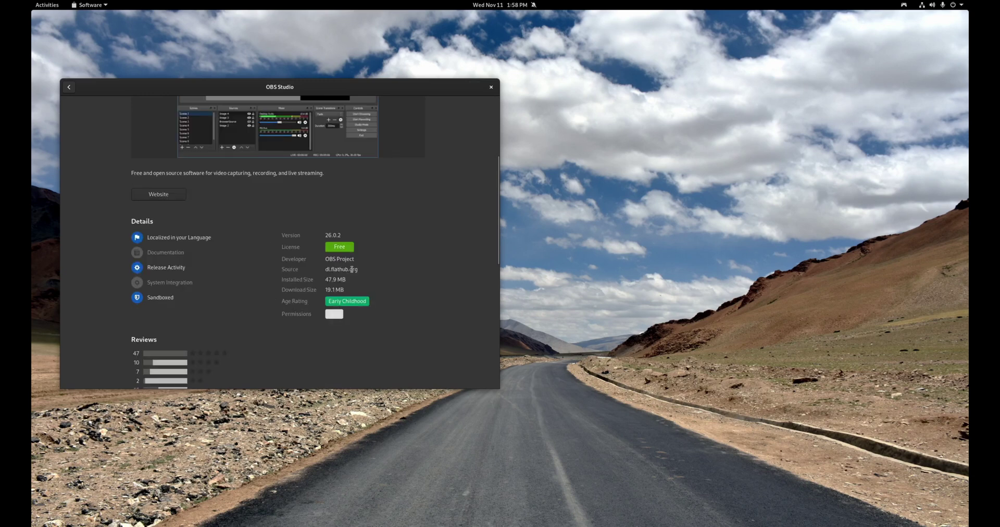
pyautogui.scroll(5, 356, 236)
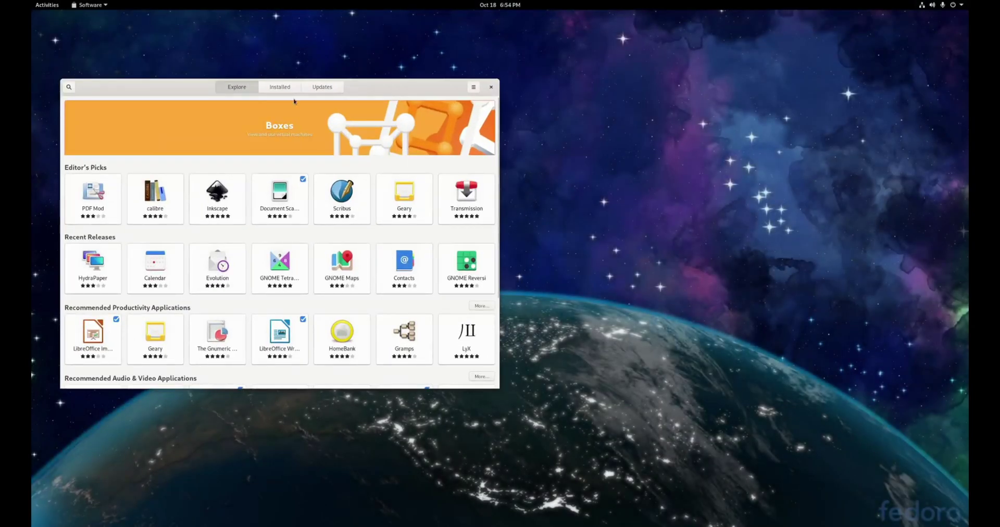
# Search 'steam' in GNOME Software and in the Activities overview, finding no Steam application
pyautogui.hotkey('ctrl', 'f')
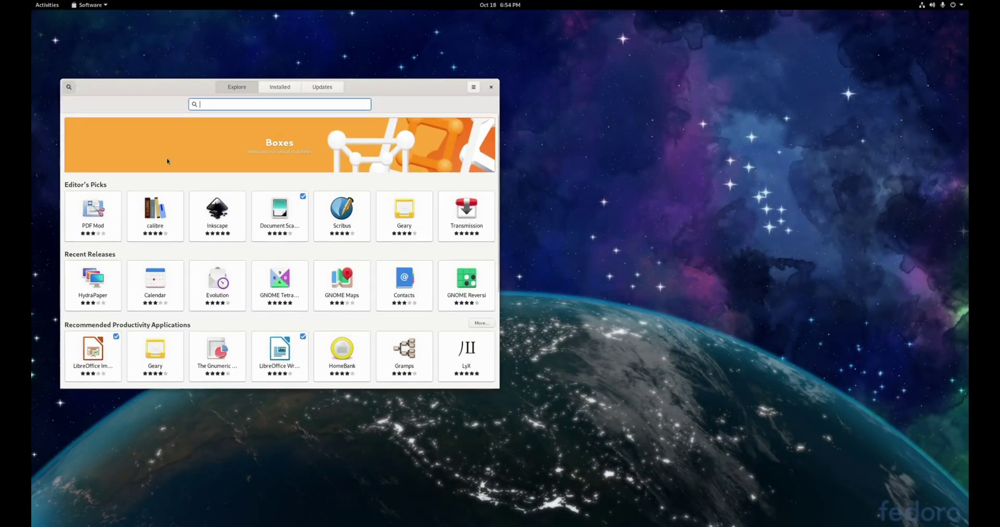
pyautogui.write('steam')
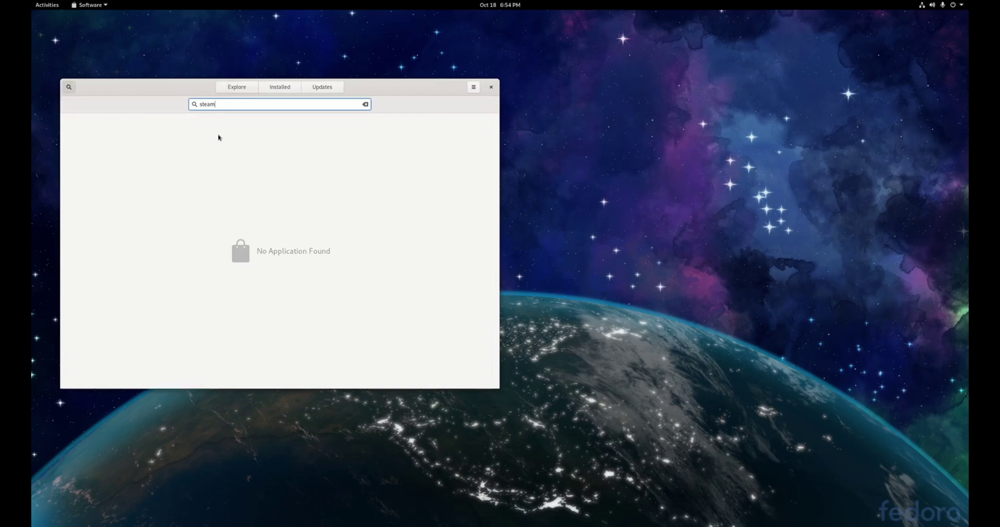
pyautogui.click(47, 4)
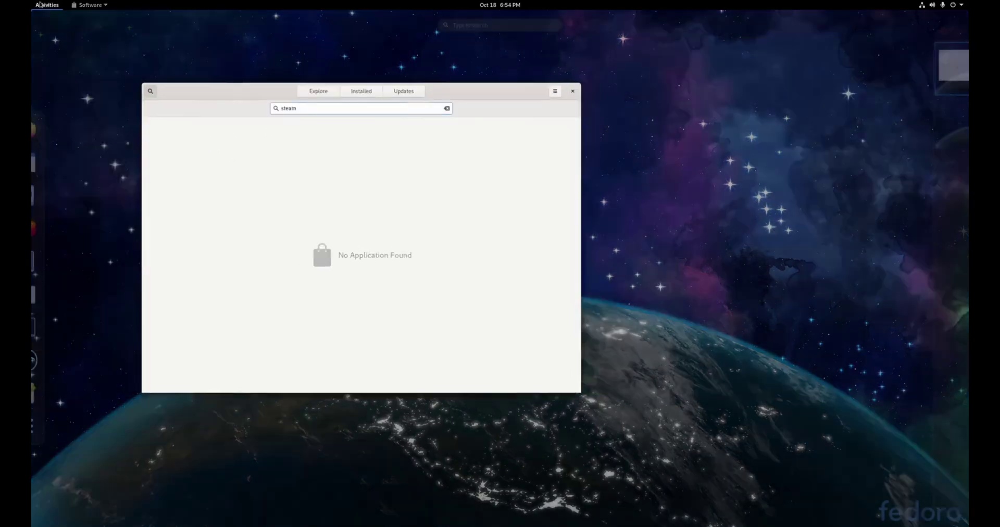
pyautogui.write('steam')
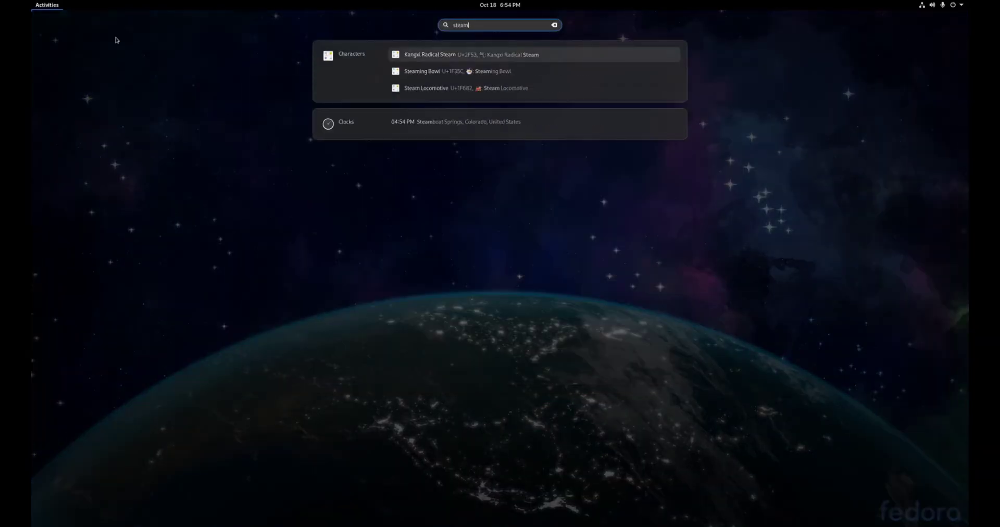
pyautogui.press('Escape')
pyautogui.press('Escape')
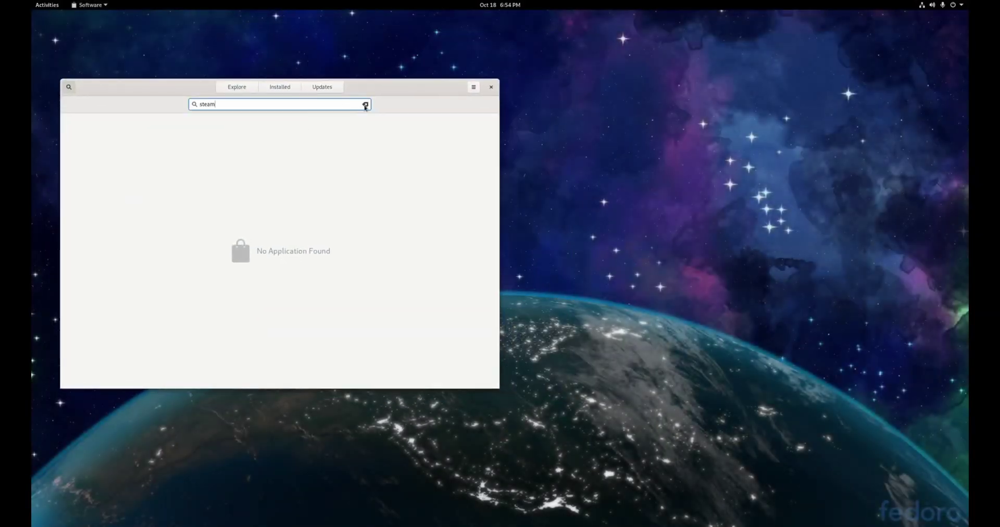
# Clear the search and review the Software Repositories list, including the enabled RPM Fusion Nonfree Steam repository
pyautogui.click(365, 104)
pyautogui.click(474, 87)
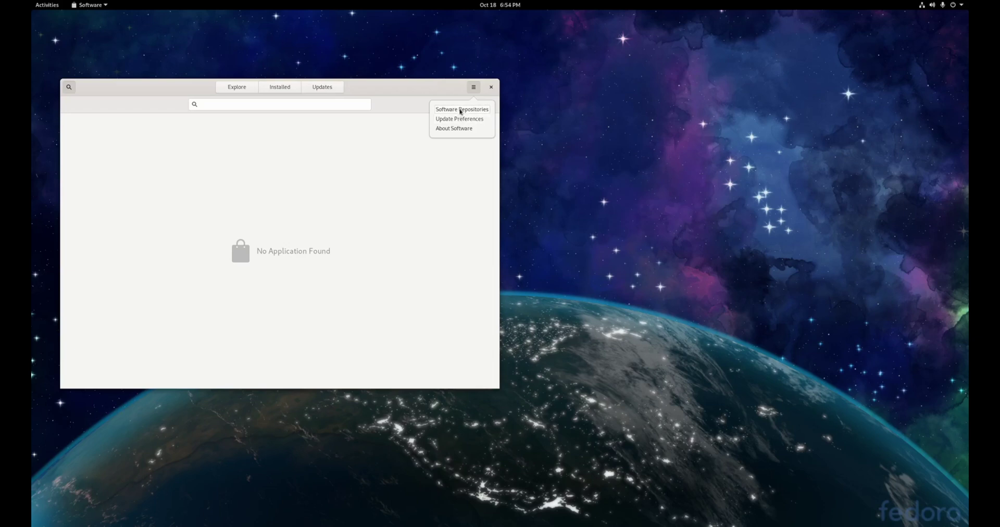
pyautogui.click(461, 110)
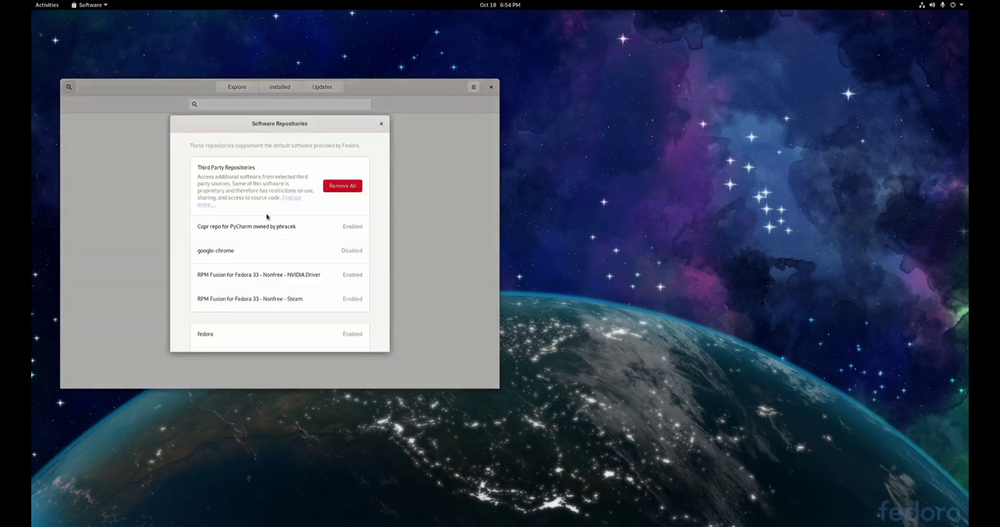
pyautogui.scroll(-6, 267, 219)
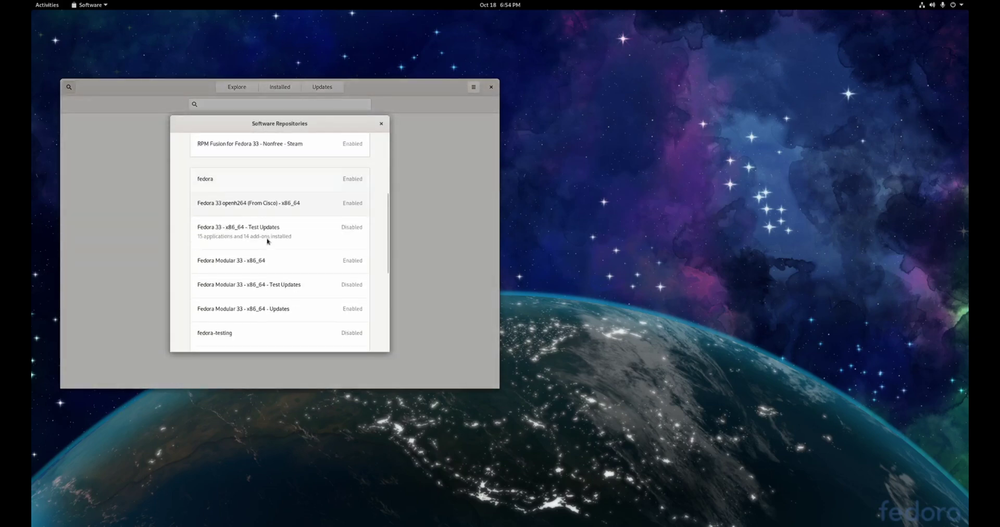
pyautogui.scroll(-8, 267, 240)
pyautogui.scroll(12, 270, 242)
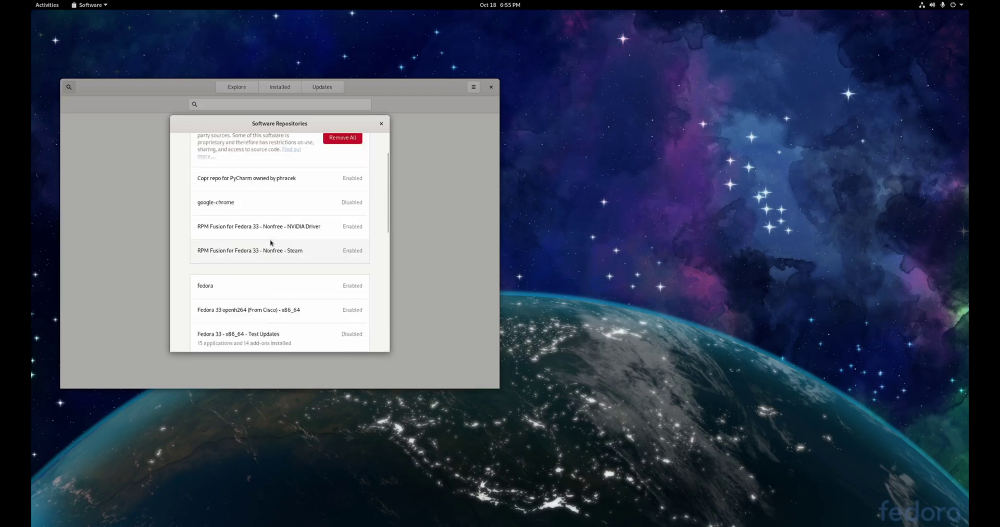
pyautogui.scroll(2, 270, 243)
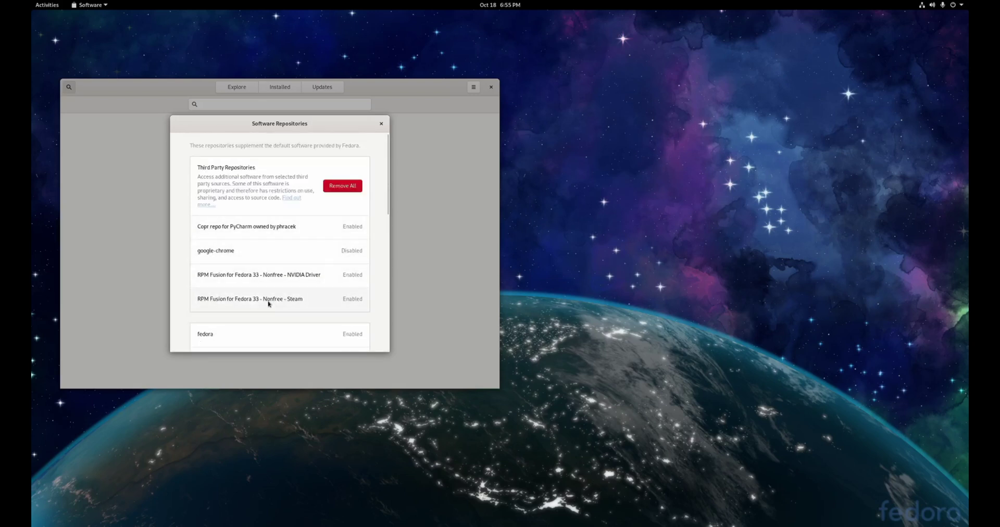